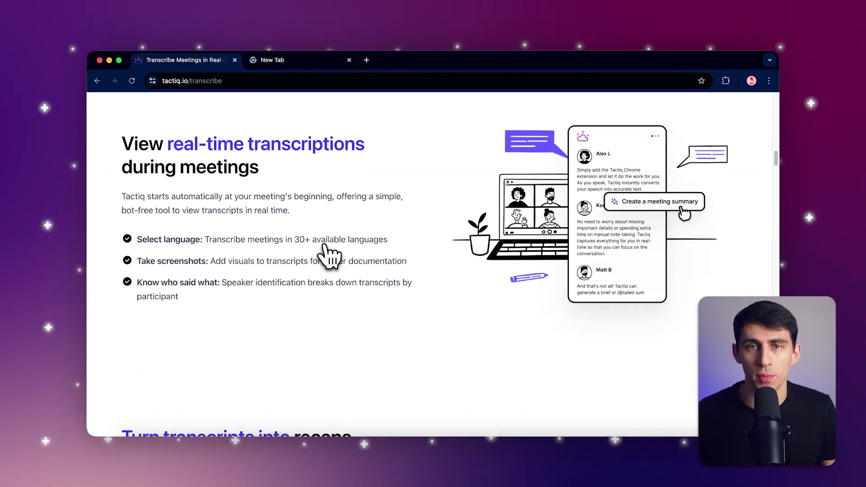
scroll(330, 256, up, 5)
scroll(330, 255, up, 8)
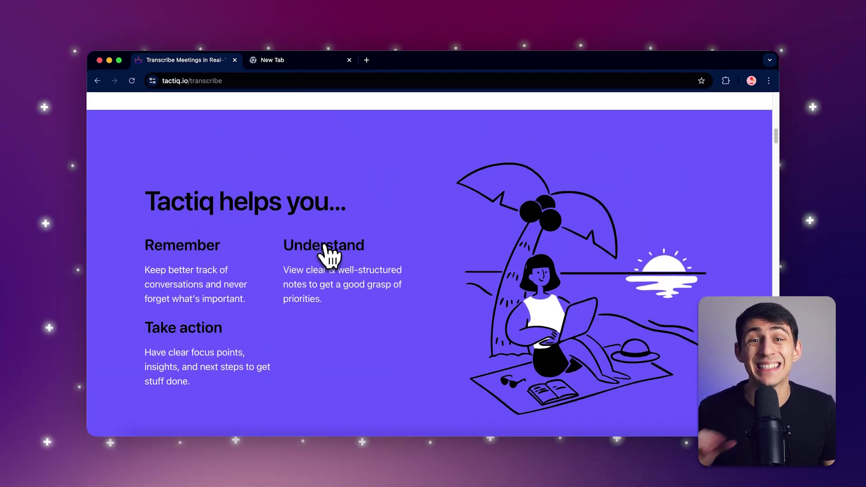
scroll(329, 256, up, 8)
scroll(329, 256, up, 4)
scroll(329, 255, up, 2)
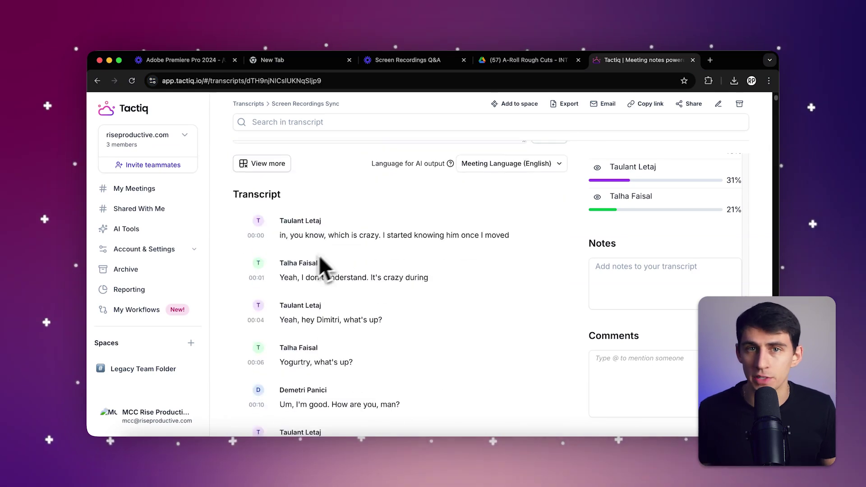
scroll(306, 262, down, 4)
scroll(306, 261, down, 4)
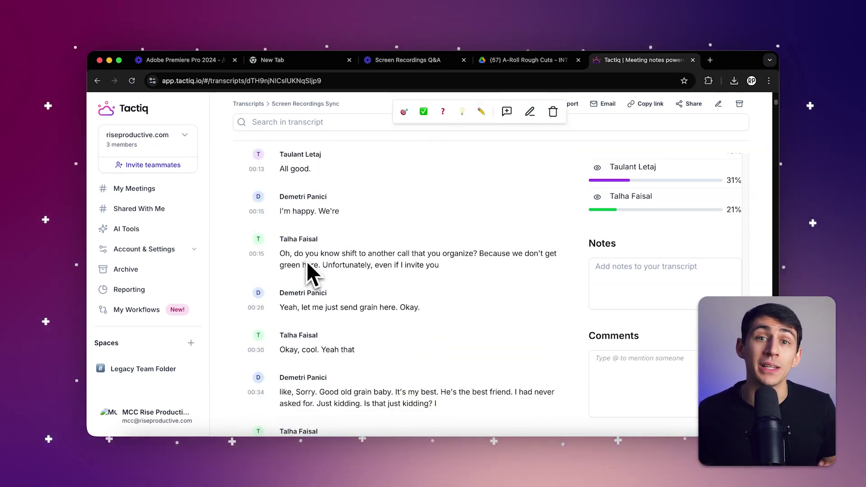
scroll(307, 261, down, 3)
scroll(306, 262, down, 4)
scroll(307, 262, down, 4)
scroll(307, 261, down, 3)
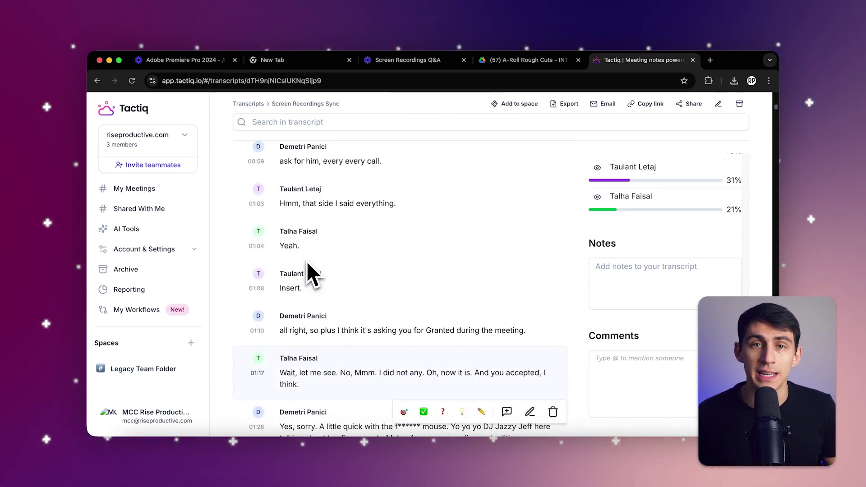
scroll(307, 262, up, 15)
scroll(307, 261, down, 3)
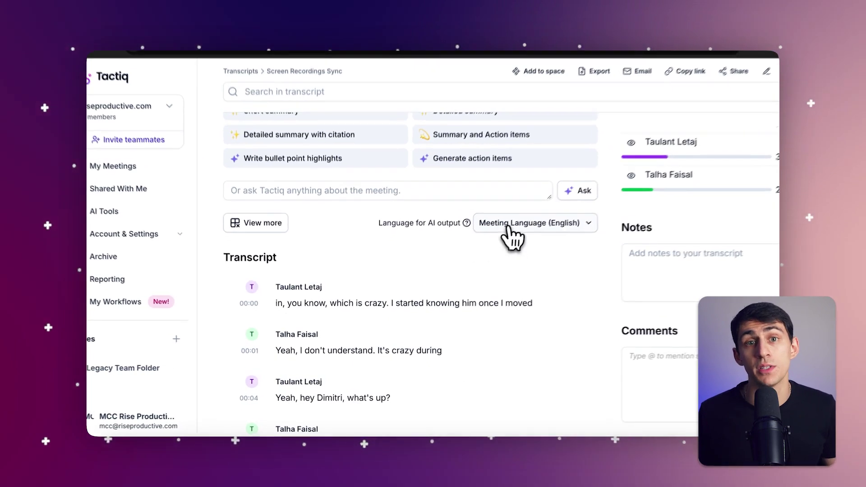
Browse the 'Language for AI output' options on the Screen Recordings Sync transcript.
click(511, 377)
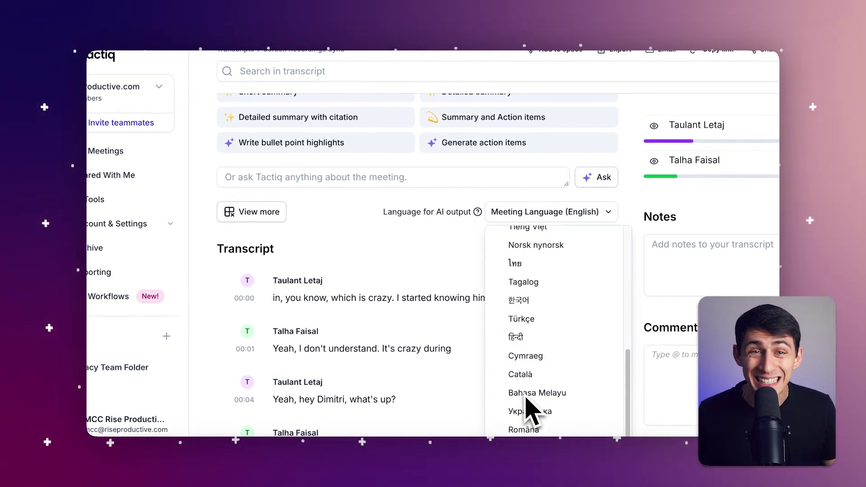
scroll(532, 412, up, 3)
scroll(532, 412, up, 2)
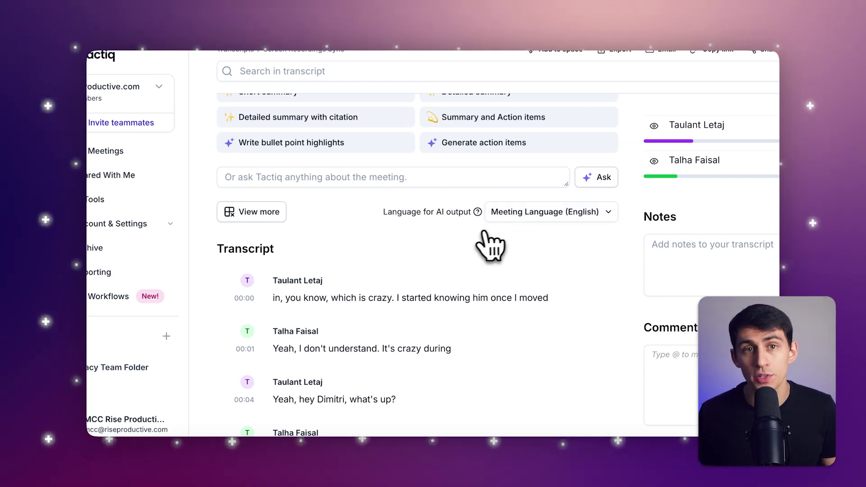
scroll(473, 230, up, 5)
Review Tactiq's Integrations list under Account & Settings: Google Meet, Zoom, Teams and Zapier connected.
click(193, 234)
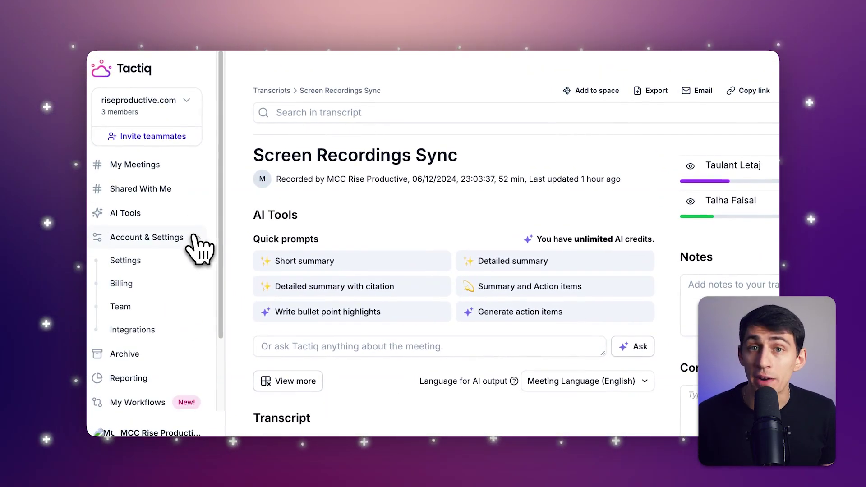
click(167, 335)
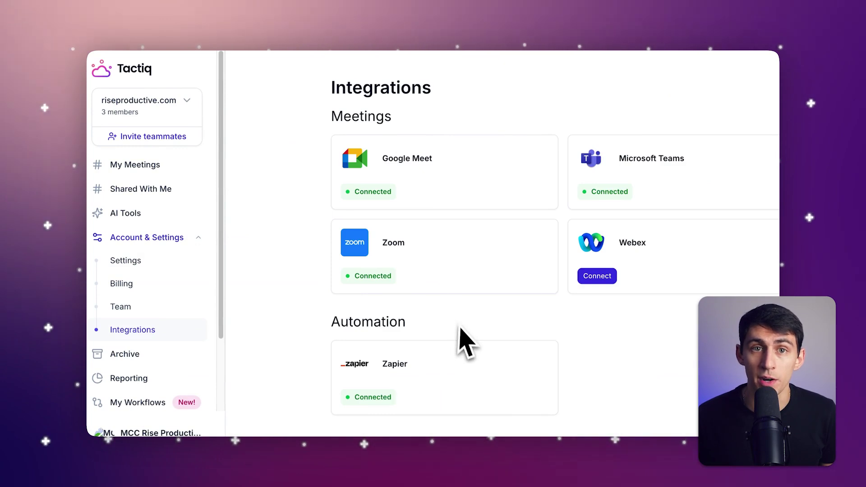
scroll(467, 342, down, 5)
scroll(460, 342, down, 5)
scroll(433, 339, down, 3)
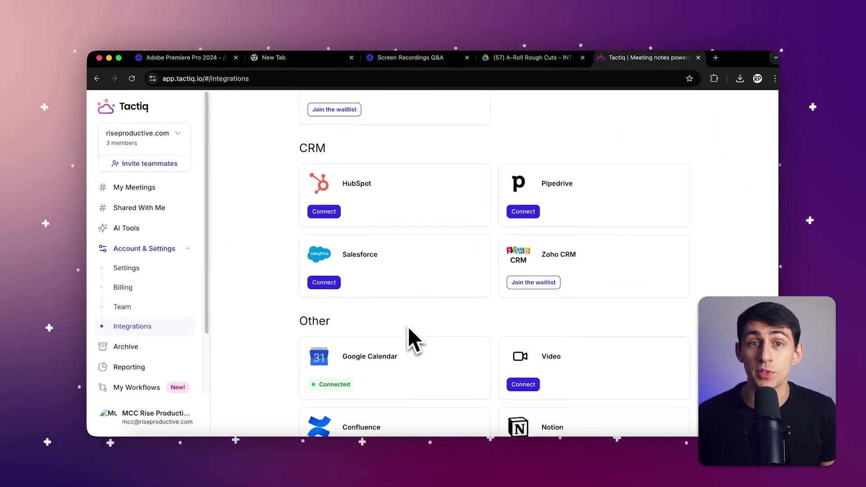
scroll(407, 327, down, 3)
scroll(406, 327, down, 4)
scroll(406, 326, down, 2)
scroll(405, 326, down, 2)
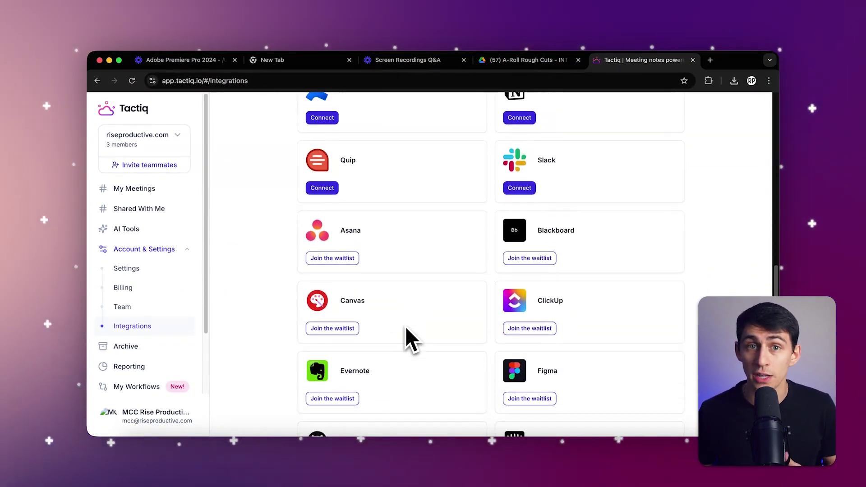
scroll(406, 326, down, 3)
scroll(406, 326, down, 2)
scroll(406, 327, down, 3)
scroll(405, 327, down, 1)
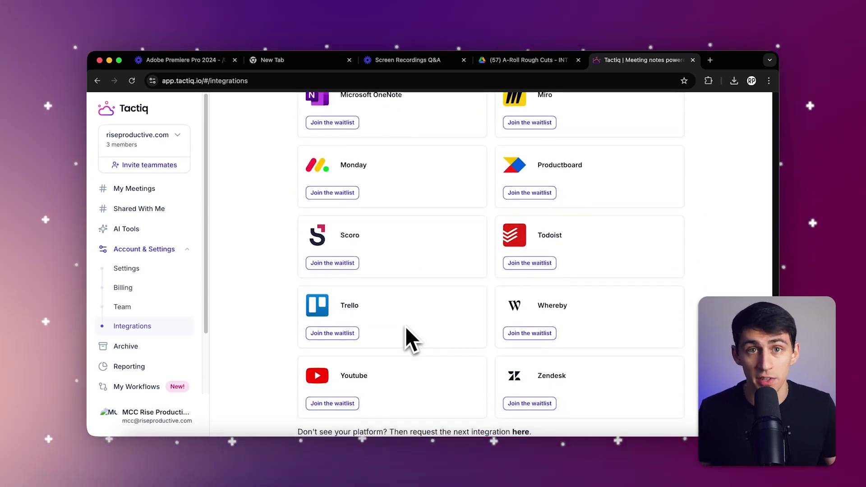
scroll(406, 326, up, 2)
scroll(405, 326, up, 4)
scroll(405, 326, up, 4)
scroll(406, 326, up, 5)
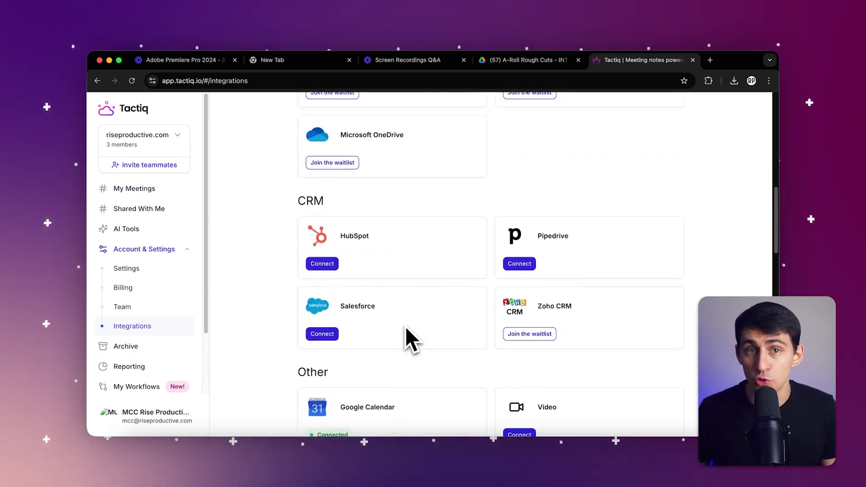
scroll(405, 326, up, 4)
scroll(406, 326, up, 2)
scroll(406, 327, up, 3)
scroll(406, 326, up, 1)
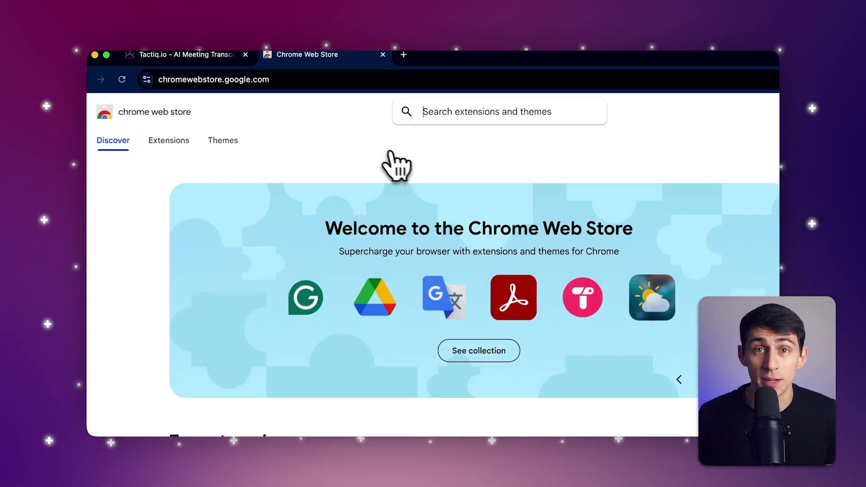
Find the Tactiq: ChatGPT meeting summary extension in the Chrome Web Store and add it to Chrome.
click(404, 110)
text(tact)
click(406, 134)
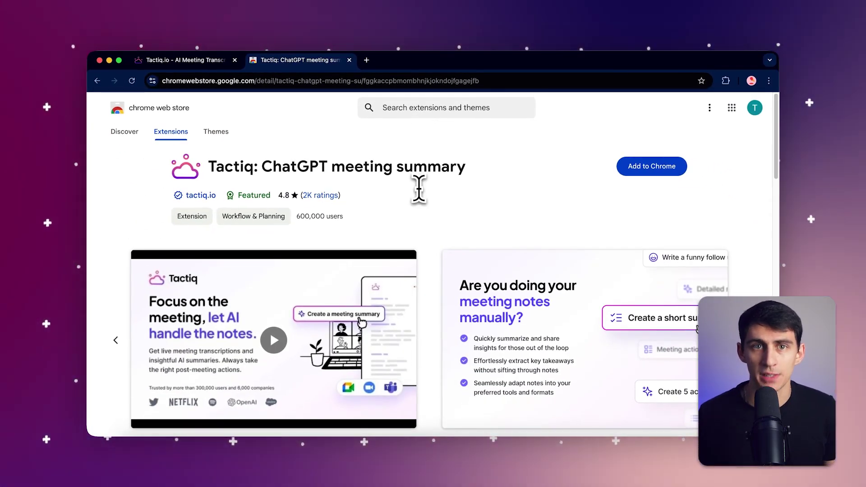
click(652, 166)
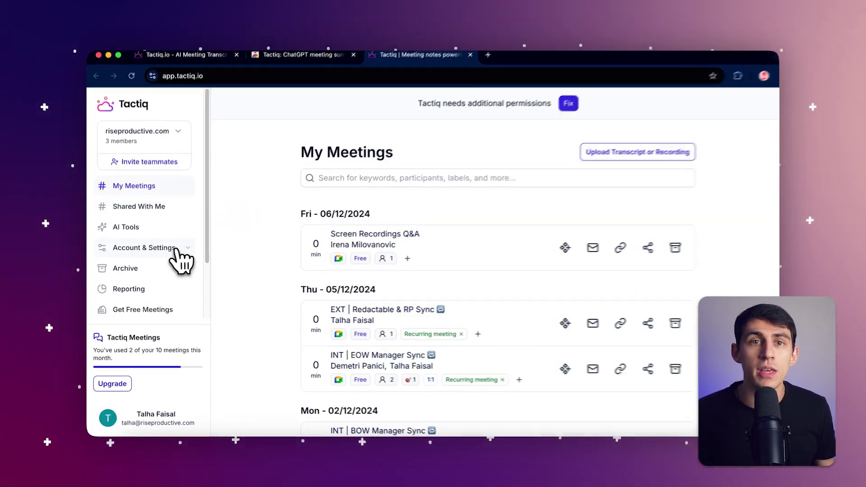
Reach Zoom settings through Tactiq's Zoom integration and enable Manual captions, confirming the prompt.
click(144, 249)
click(170, 298)
click(357, 311)
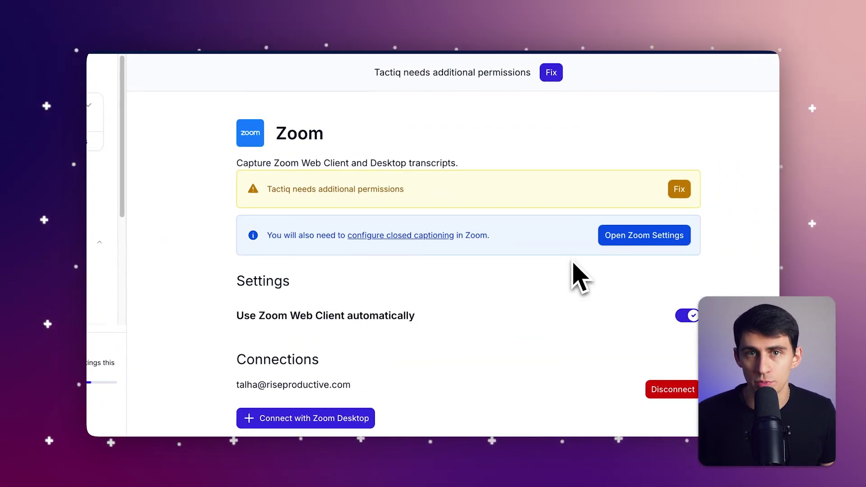
click(644, 235)
scroll(506, 320, down, 5)
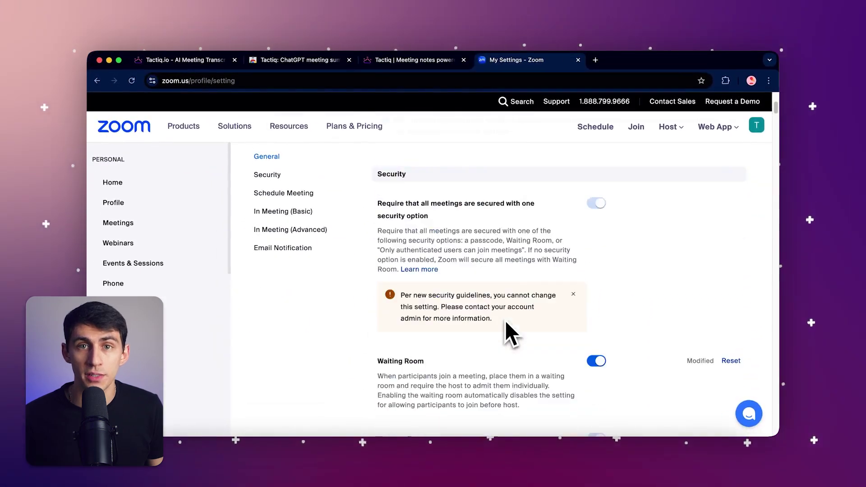
scroll(505, 321, down, 5)
scroll(505, 320, down, 5)
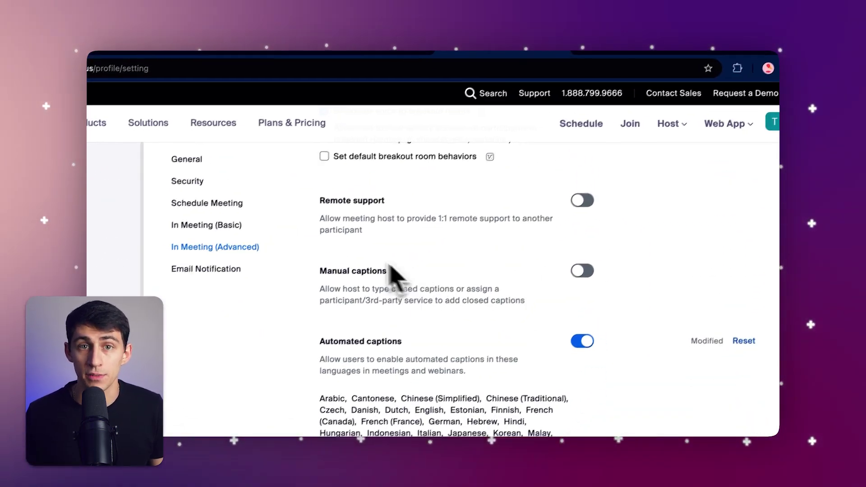
click(607, 249)
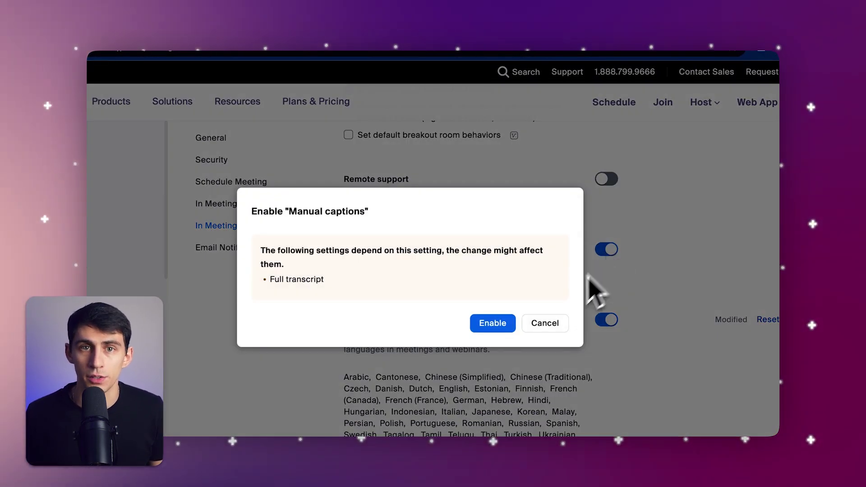
click(503, 324)
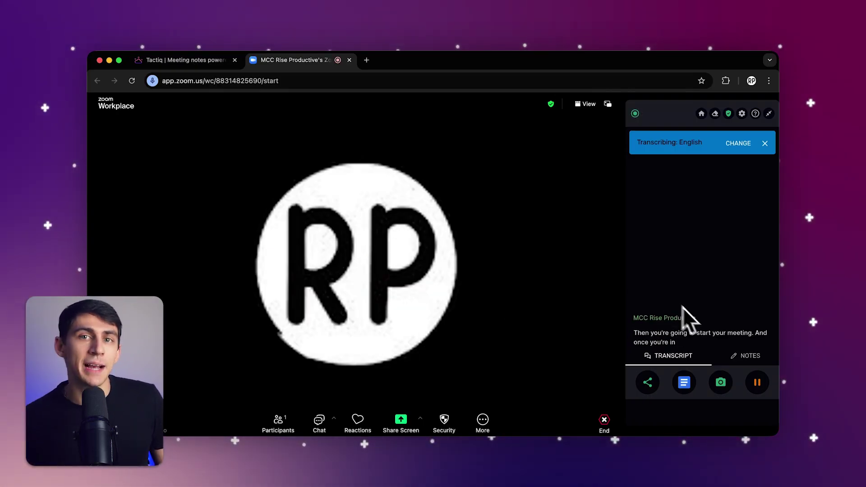
mouse_move(670, 277)
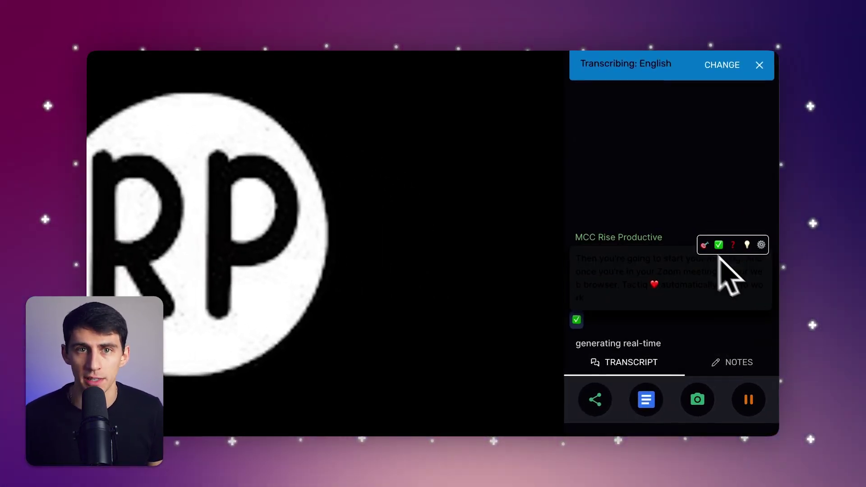
Highlight the first live transcript line in the Tactiq panel, check Notes, then return to Transcript.
click(736, 272)
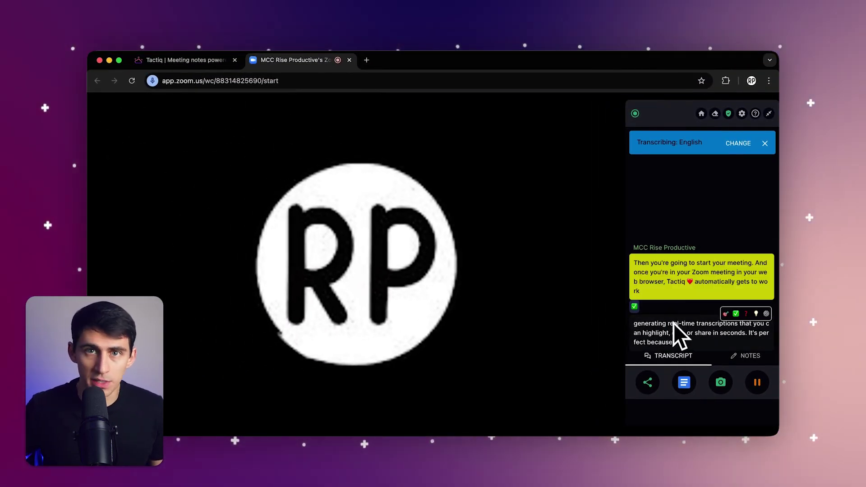
mouse_move(325, 237)
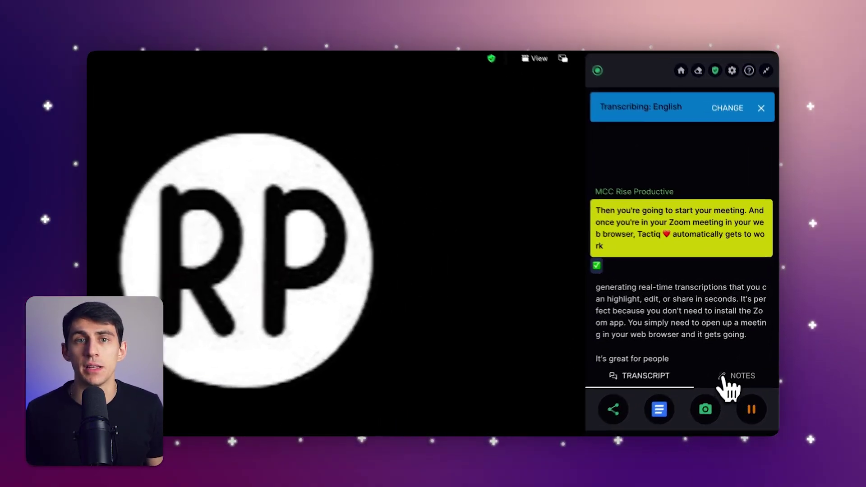
click(744, 355)
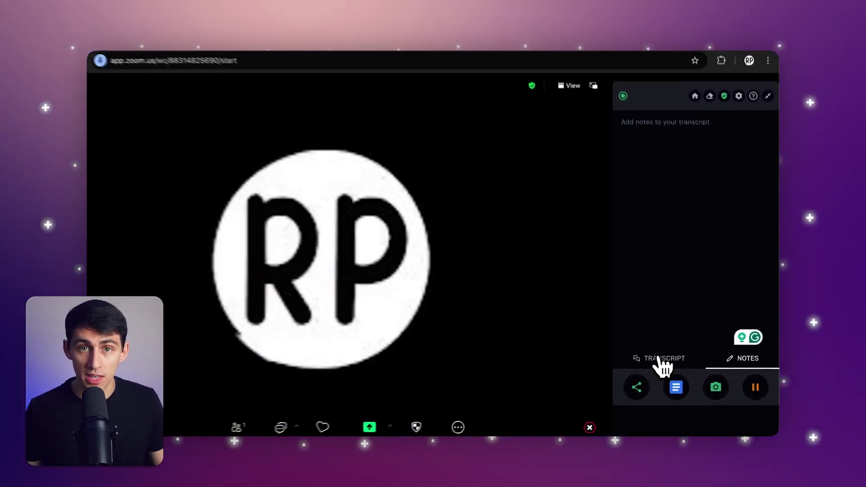
click(665, 358)
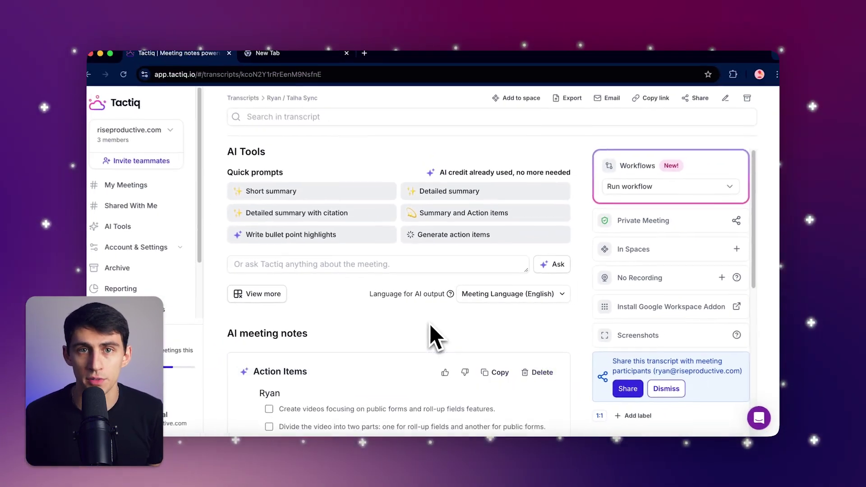
scroll(429, 324, down, 2)
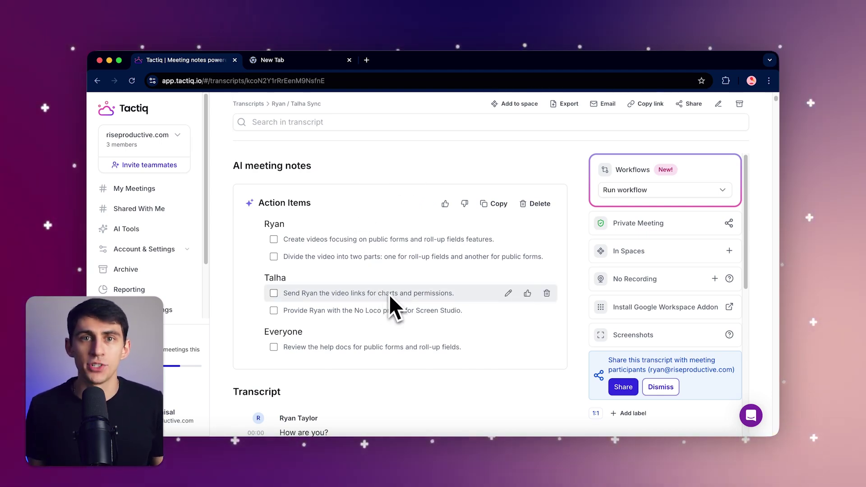
scroll(409, 159, up, 5)
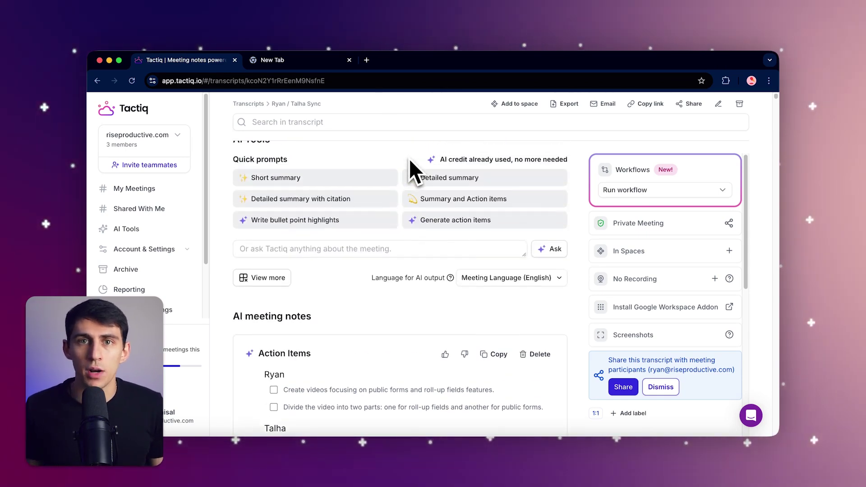
click(400, 129)
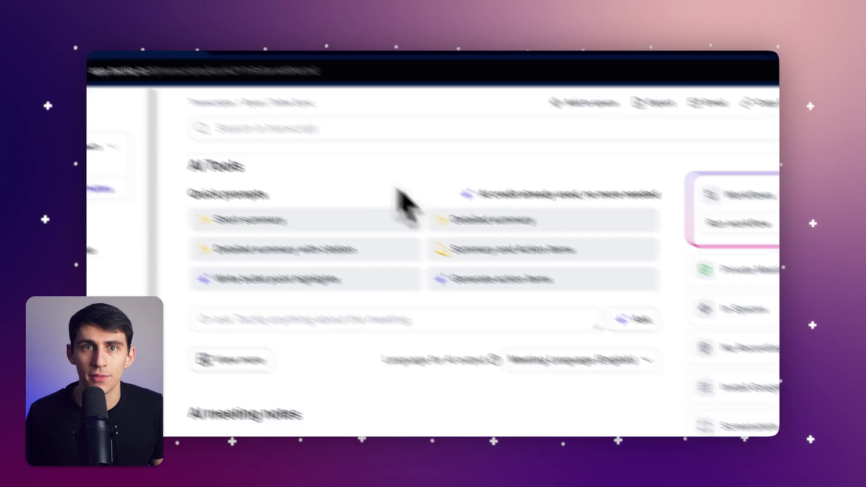
Browse the Workflow Library templates, close the library, and reopen the saved workflows list.
click(769, 246)
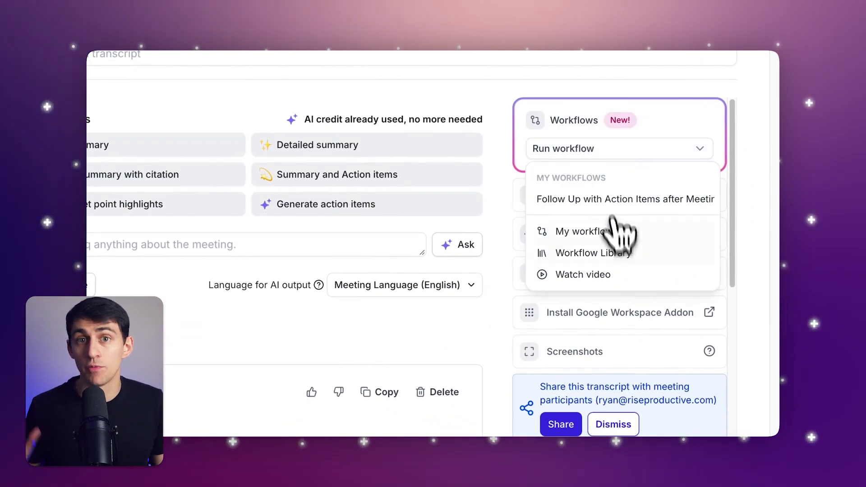
click(594, 253)
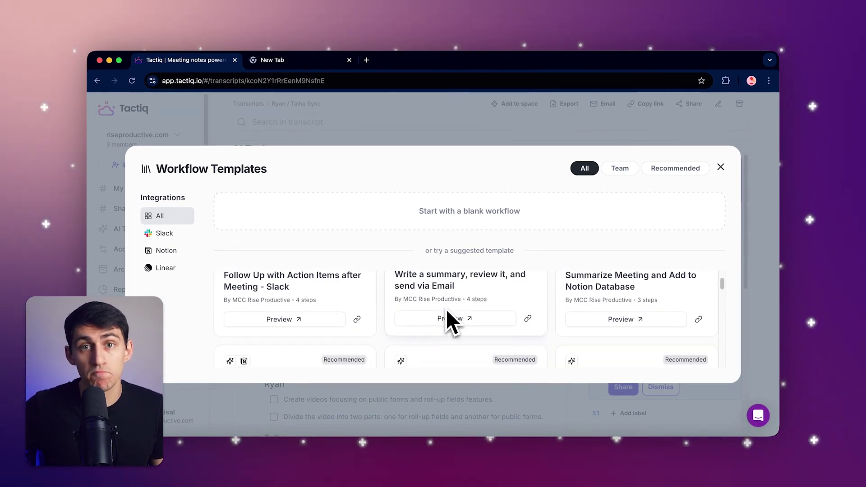
scroll(555, 297, down, 1)
scroll(555, 297, down, 2)
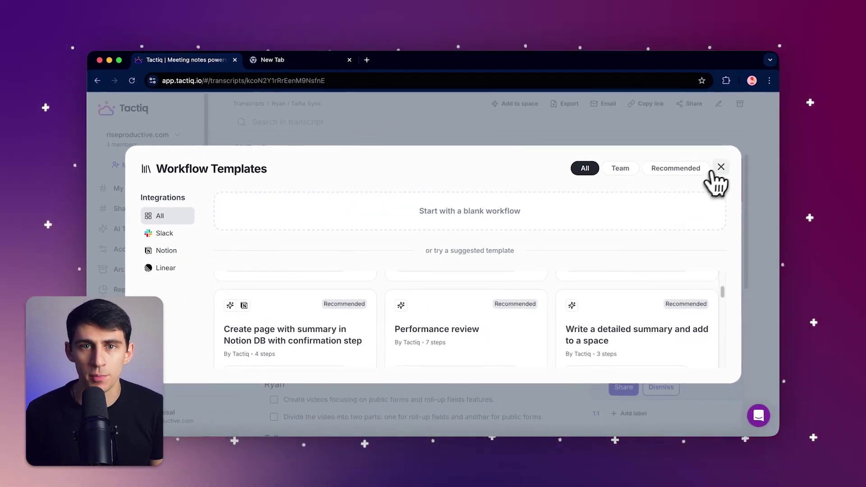
click(725, 167)
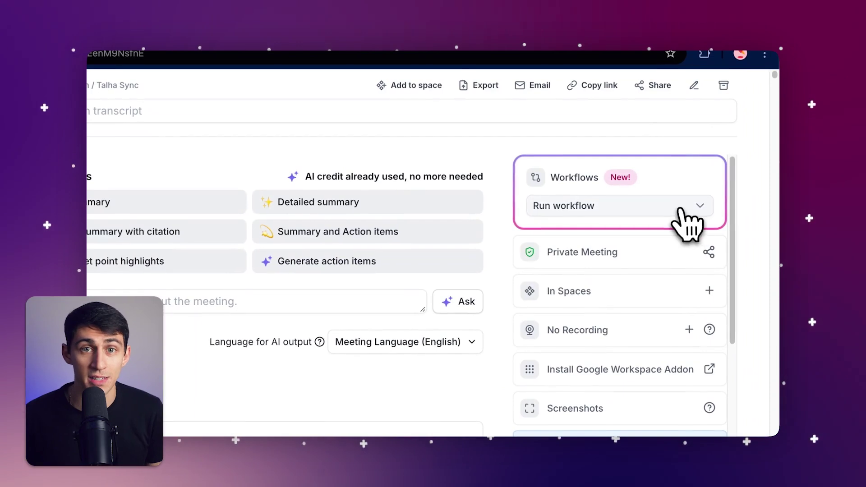
click(687, 211)
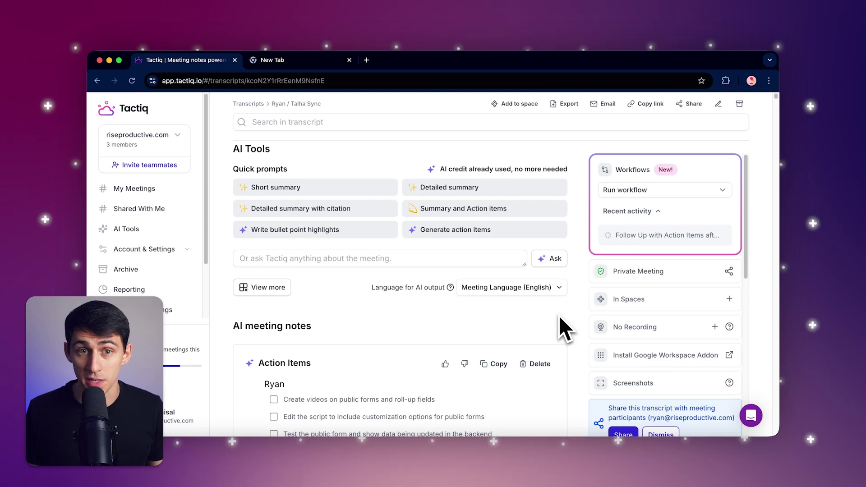
scroll(560, 316, down, 2)
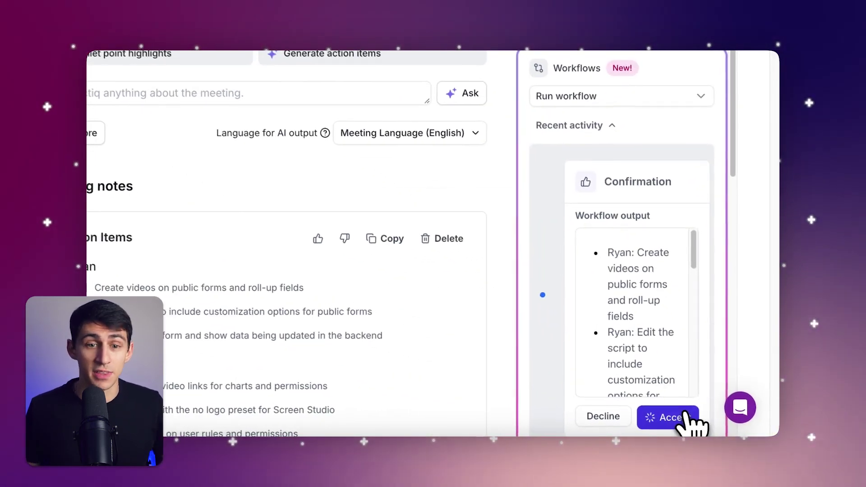
Accept the 'Follow Up with Action Items after Meeting' output so action items post to Slack.
click(700, 422)
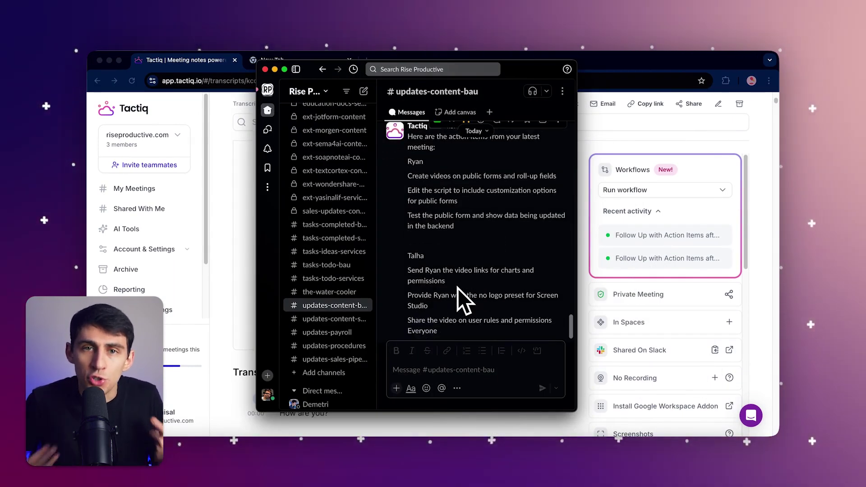
scroll(458, 288, down, 3)
scroll(457, 289, up, 4)
mouse_move(467, 217)
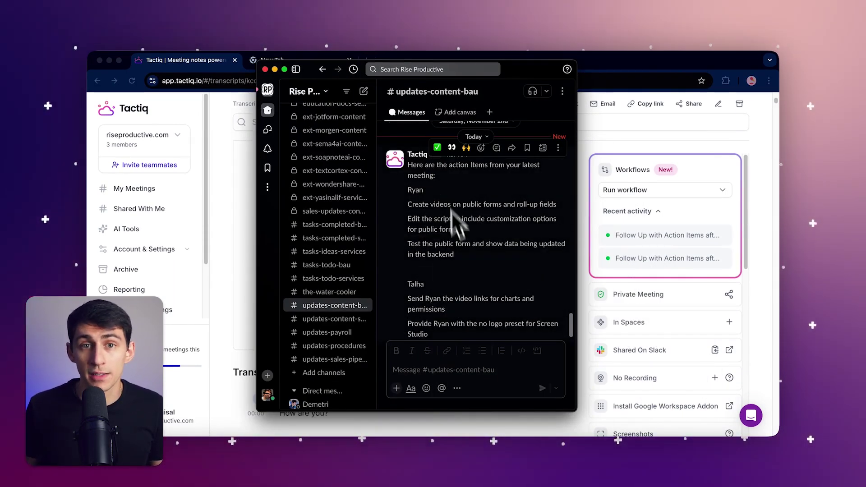